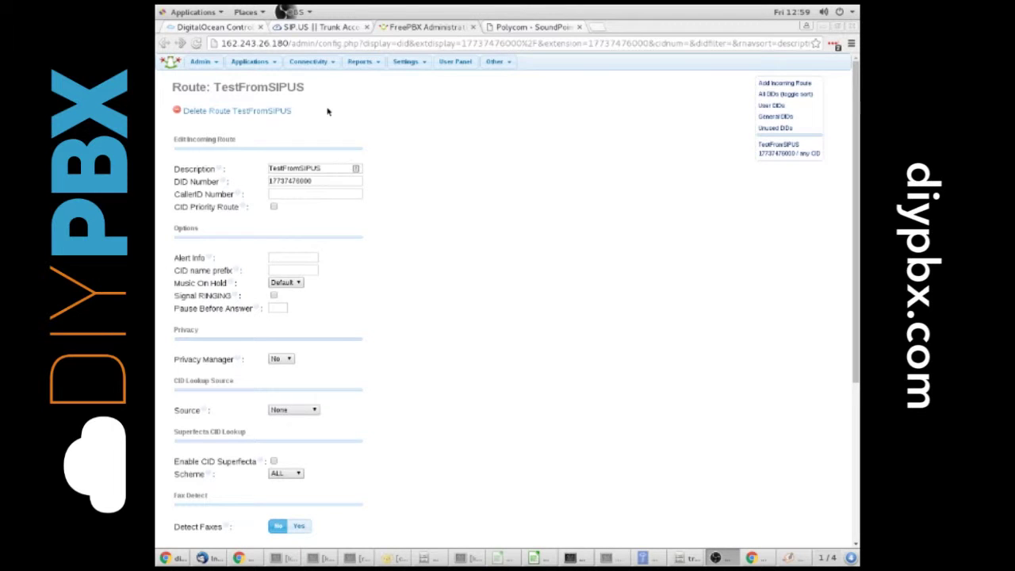
Visit the IVR page, then open System Recordings and inspect the existing TestRecording.
left_click(250, 61)
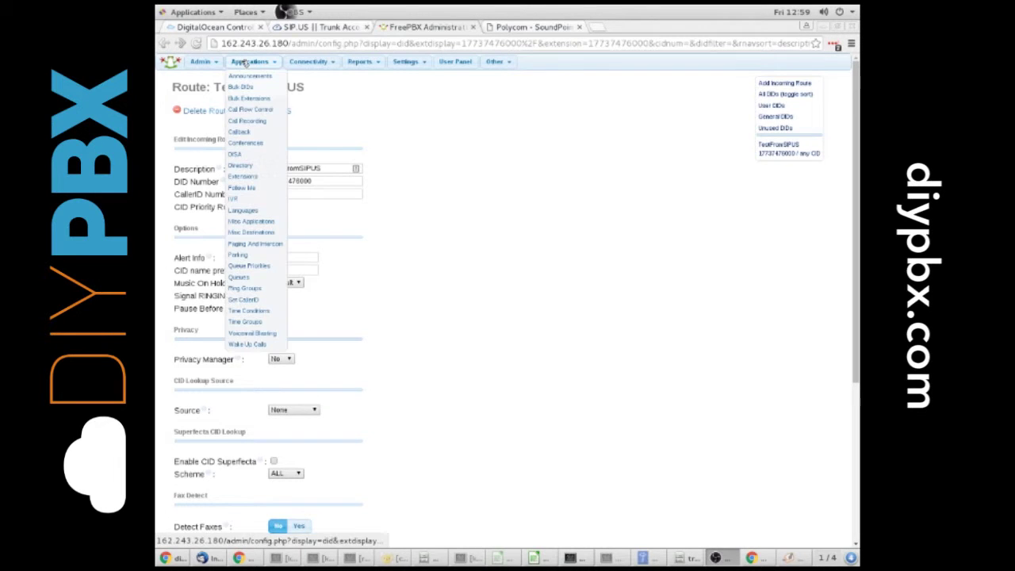
left_click(246, 200)
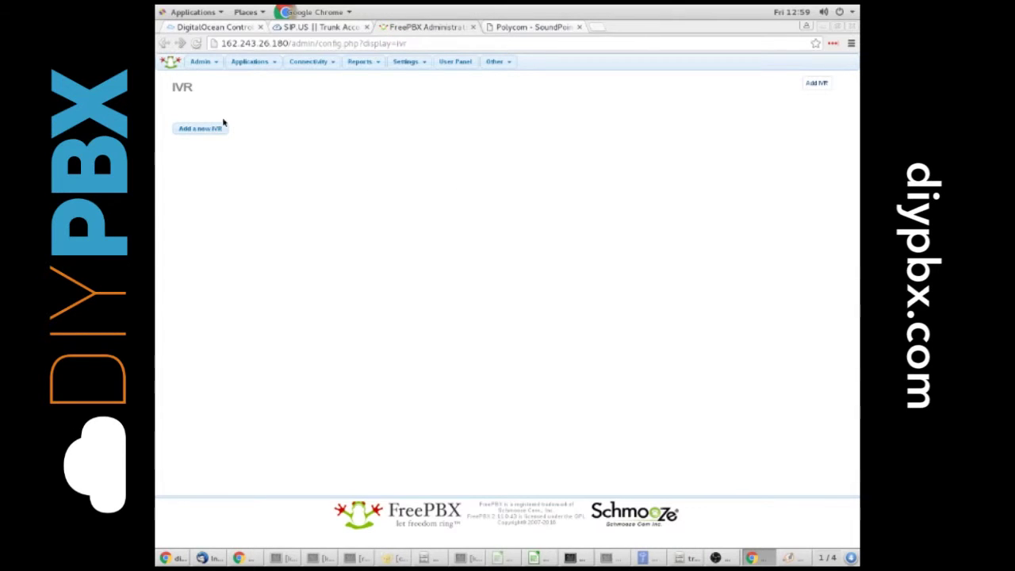
left_click(209, 63)
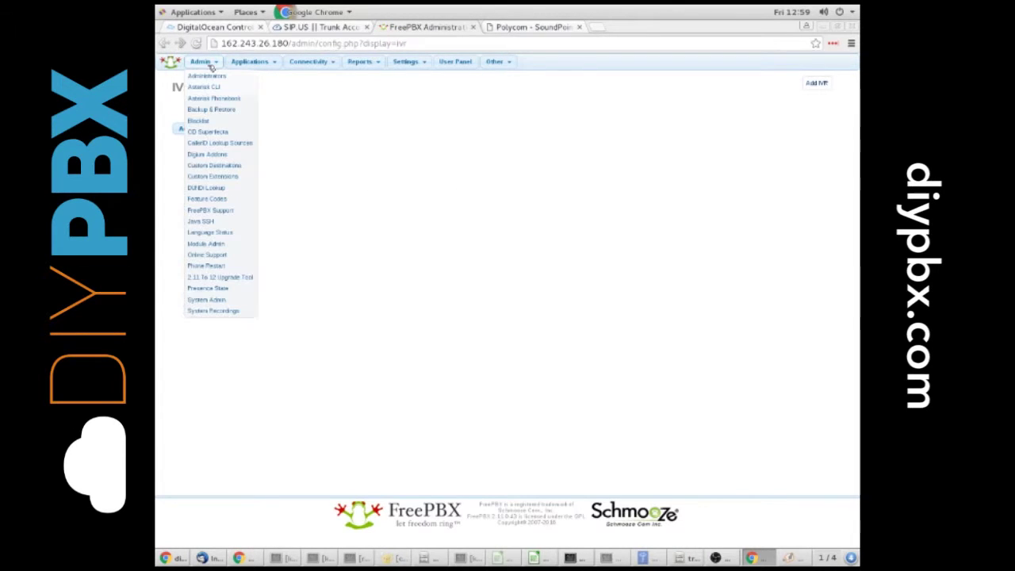
left_click(222, 310)
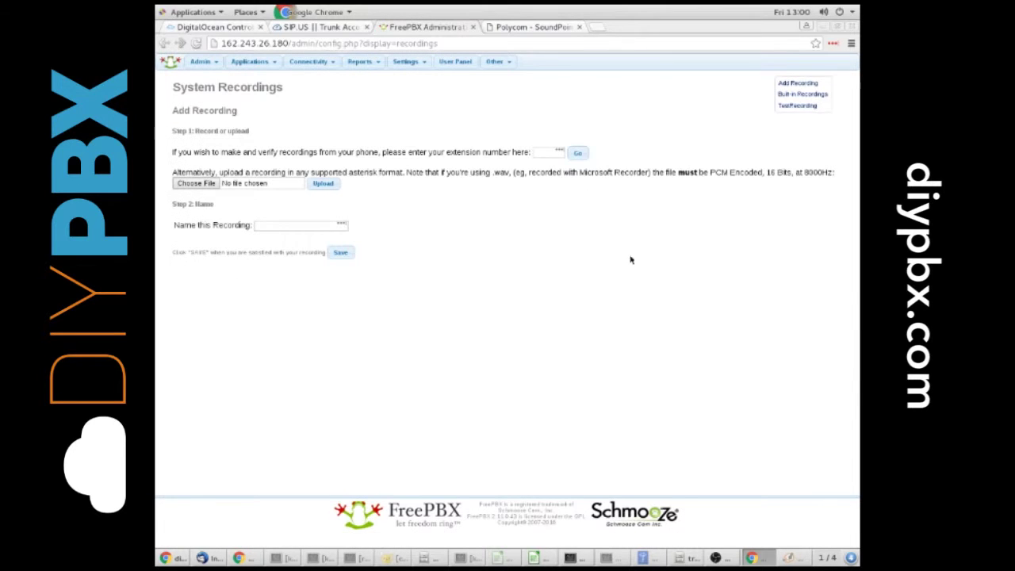
left_click(790, 105)
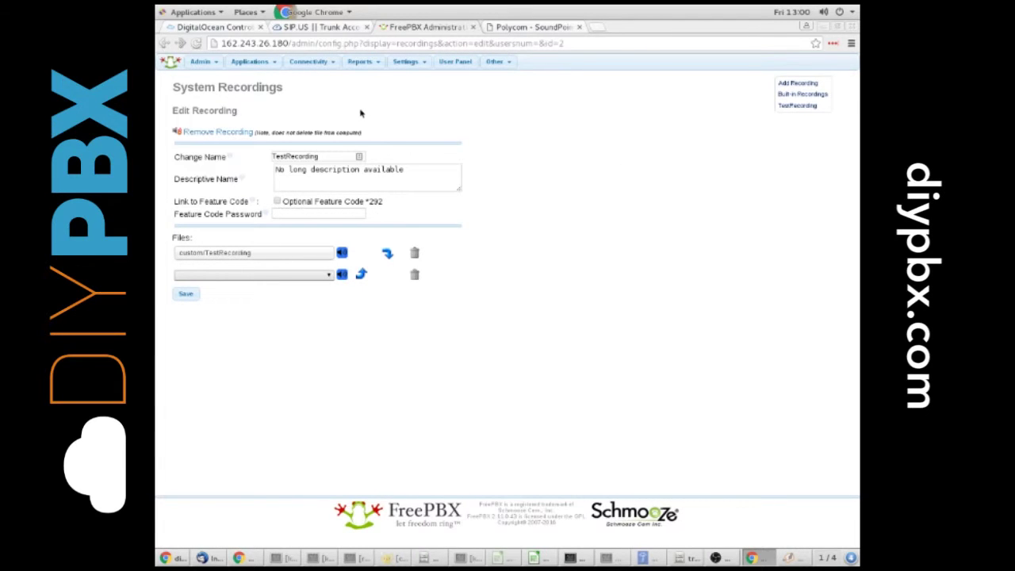
Return to Add Recording and highlight the .wav PCM 16-bit 8000Hz format note.
left_click(784, 84)
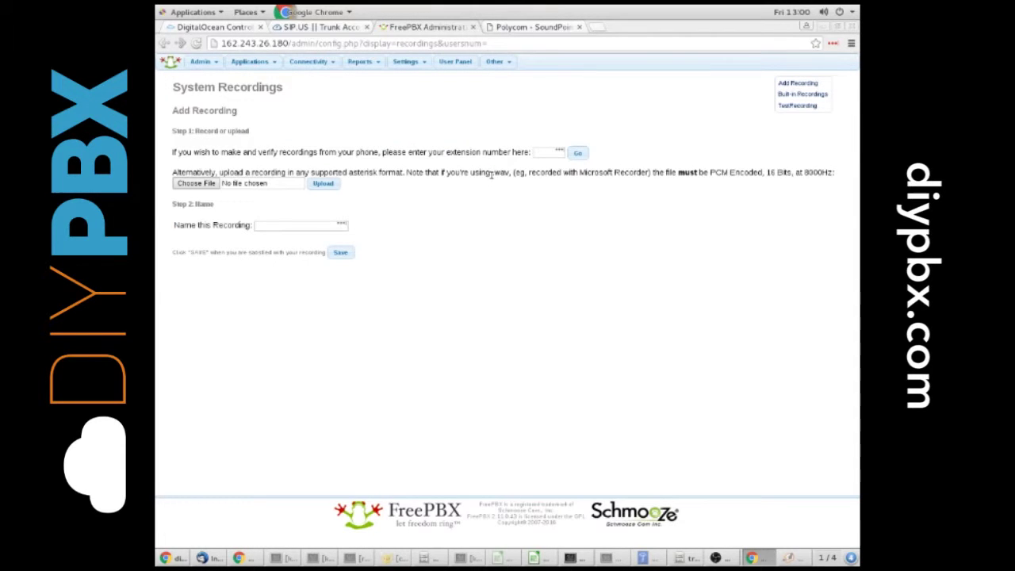
left_click_drag(491, 174, 512, 174)
left_click_drag(678, 172, 762, 179)
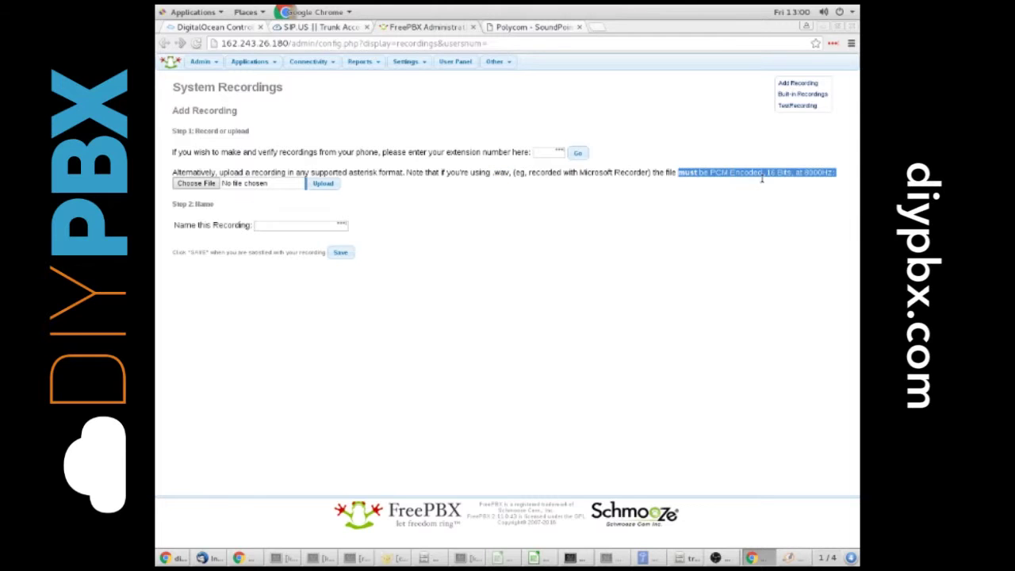
left_click_drag(832, 179, 833, 172)
From the Applications IVR page, start a new IVR and name it TestIVR.
mouse_move(255, 65)
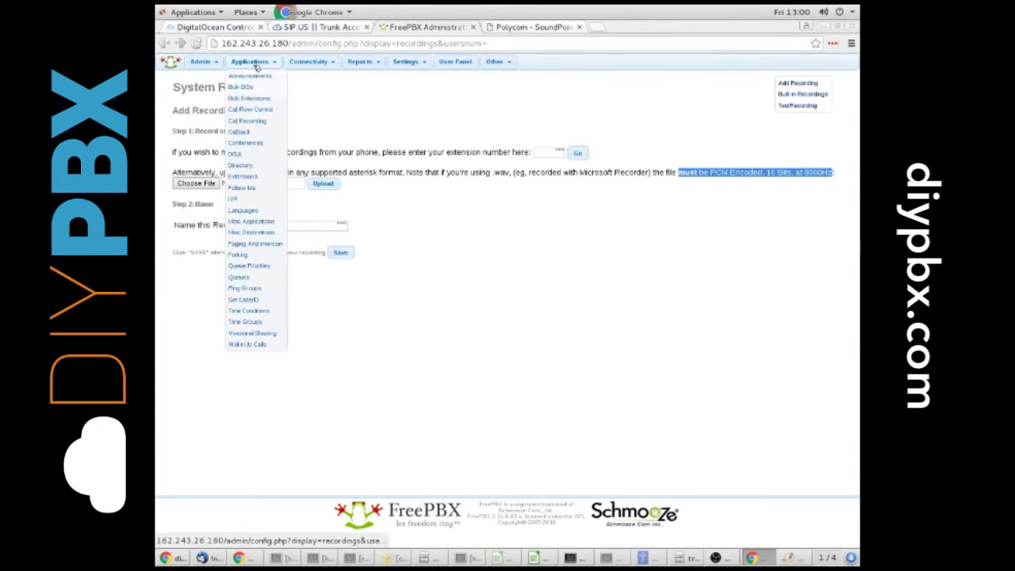
left_click(253, 199)
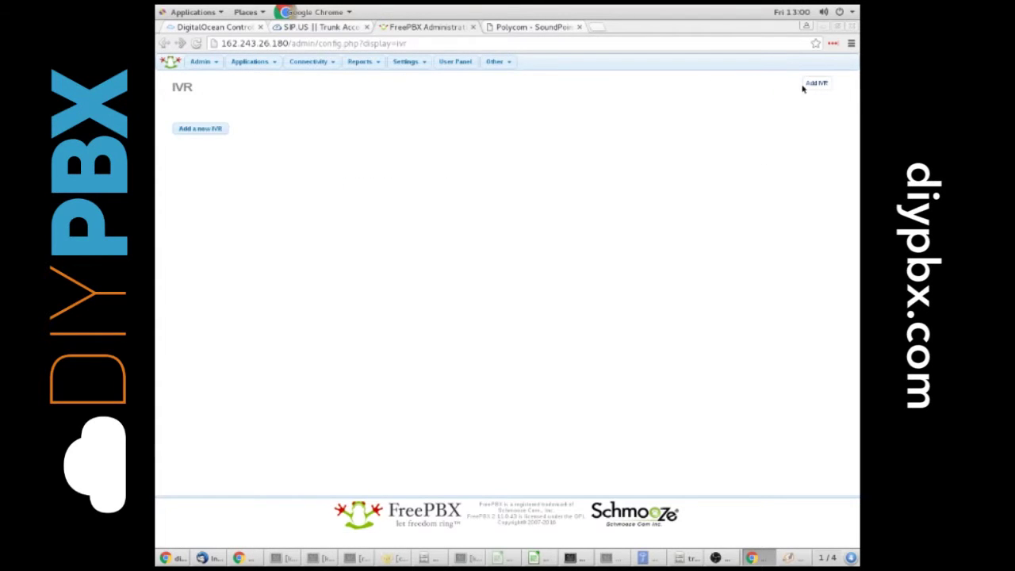
left_click(203, 129)
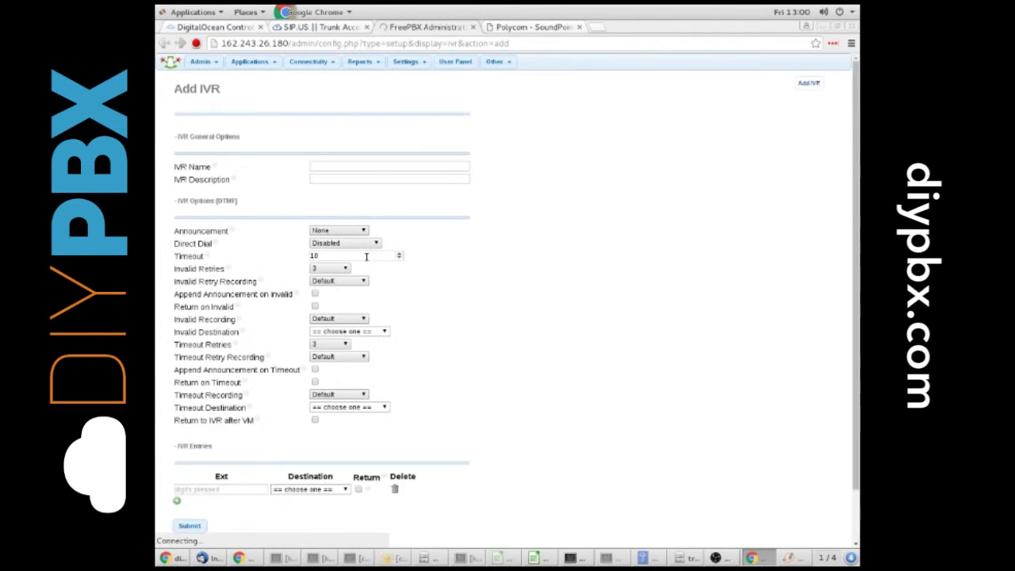
left_click(349, 166)
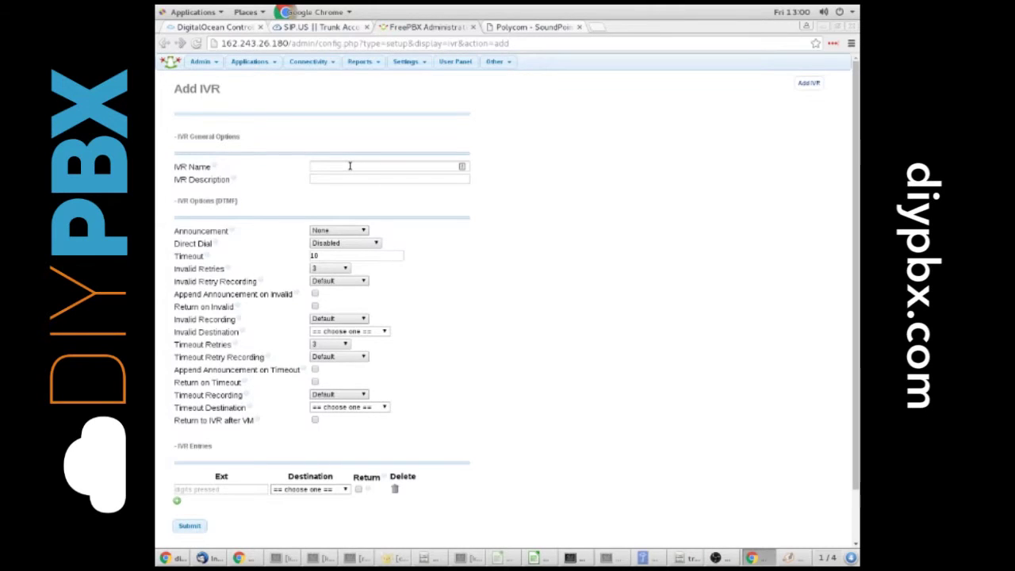
type("TestIVR")
key("Tab")
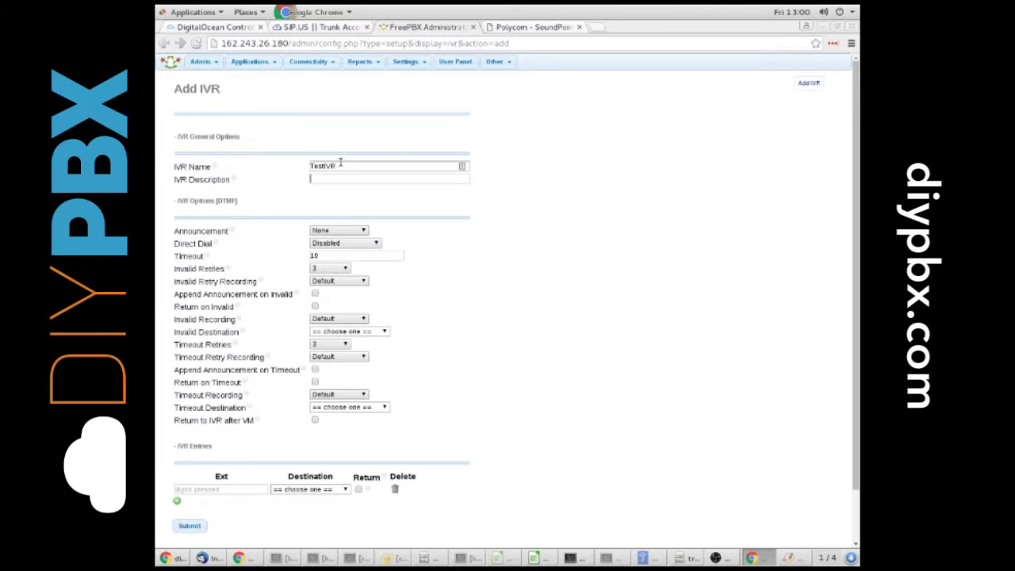
mouse_move(219, 166)
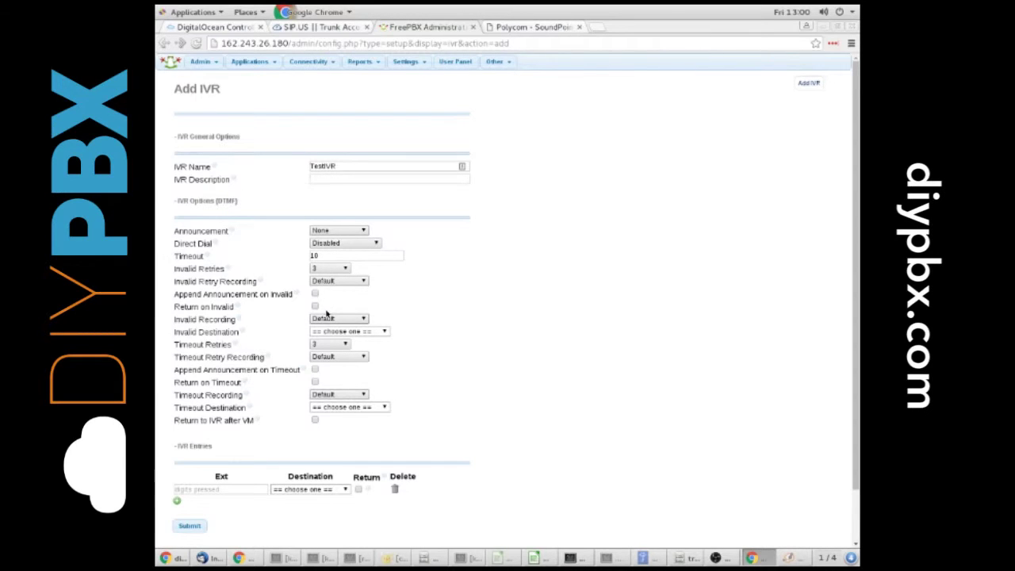
Set the IVR announcement to TestRecording and Direct Dial to Extensions.
left_click(333, 231)
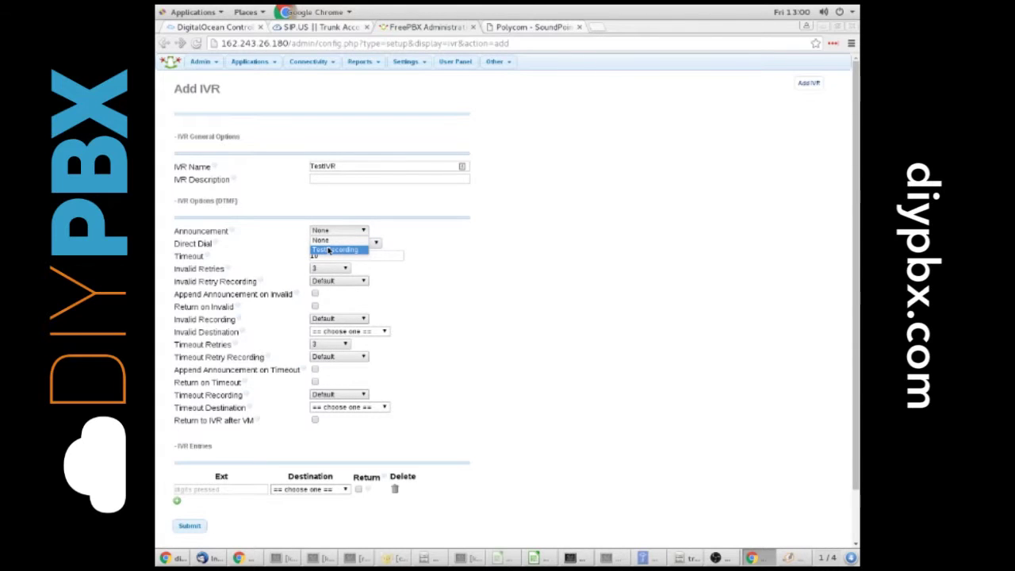
left_click(333, 250)
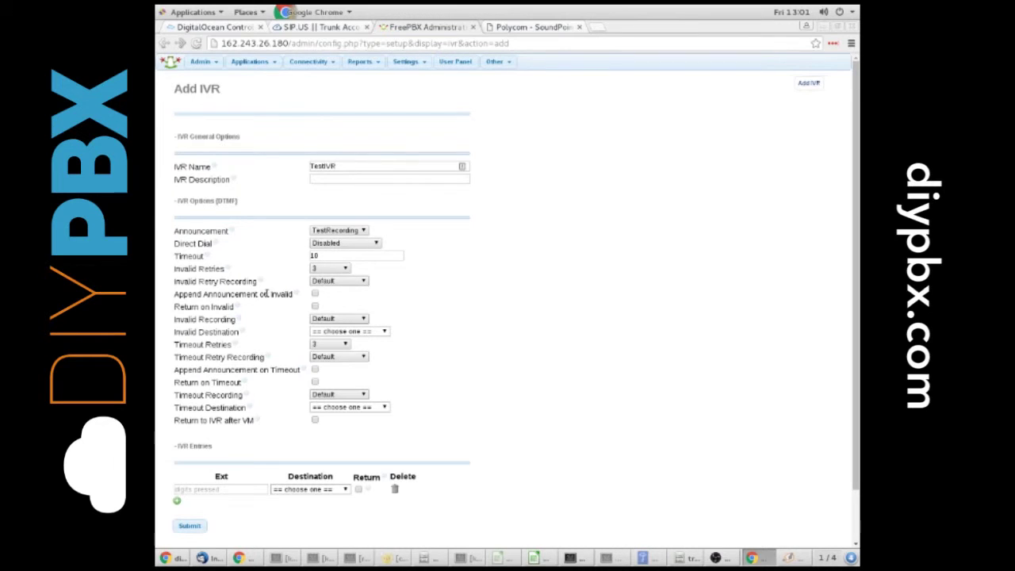
left_click(331, 245)
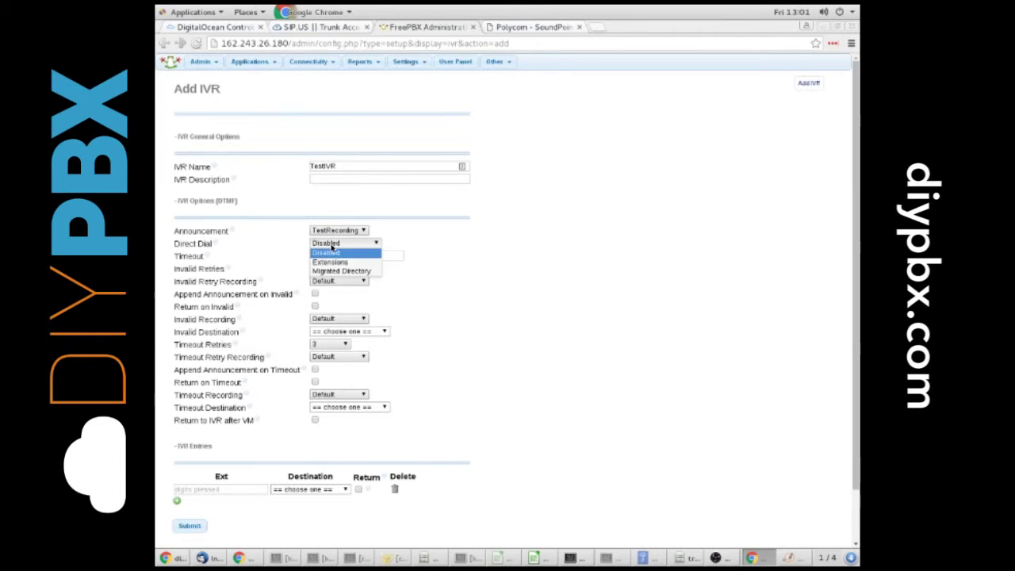
left_click(331, 263)
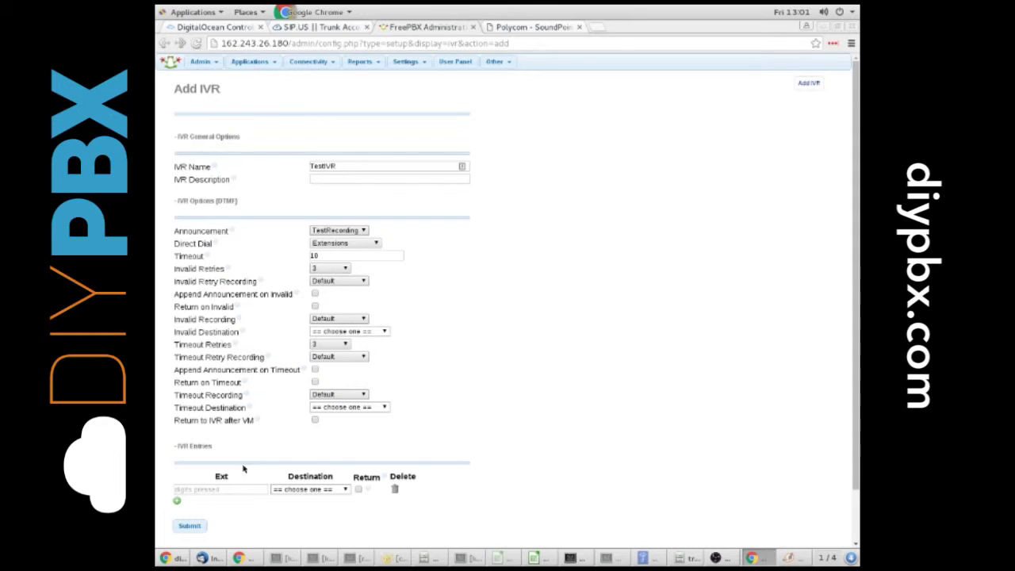
left_click(213, 489)
Use TestRecording for the Invalid Retry and Invalid recordings, and enable Return on Invalid.
left_click(328, 282)
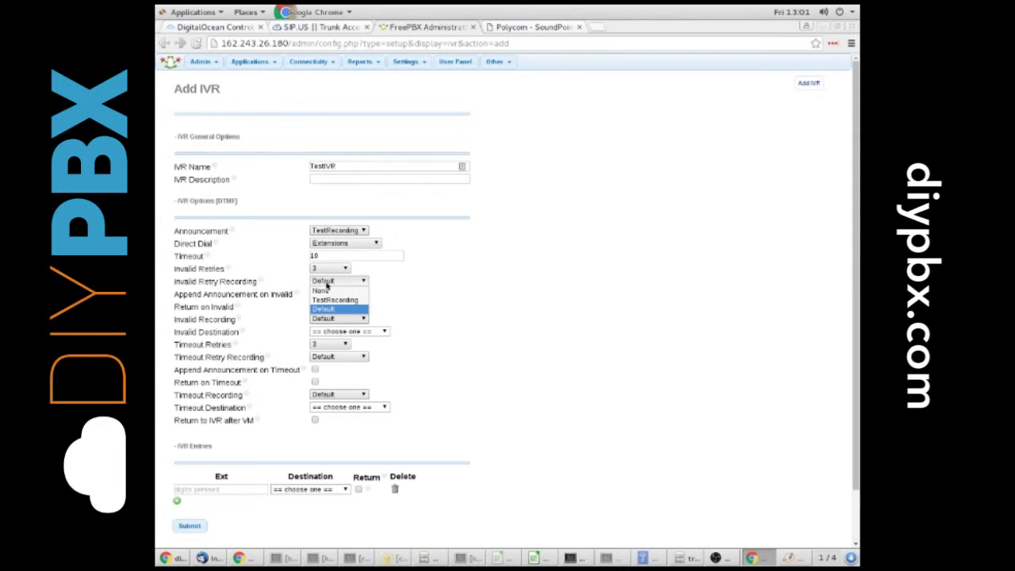
left_click(335, 300)
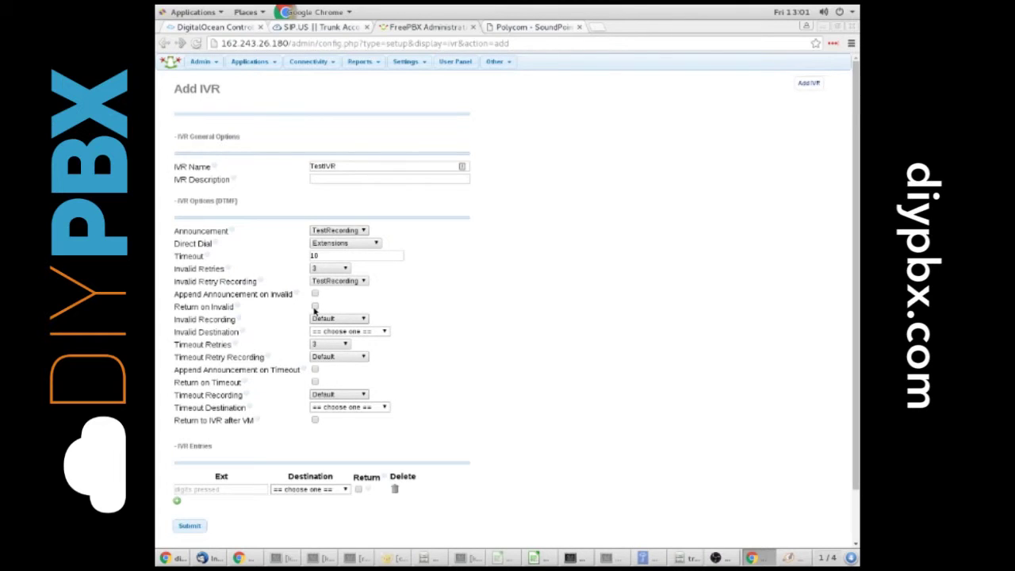
left_click(315, 308)
left_click(319, 319)
left_click(333, 338)
left_click(319, 333)
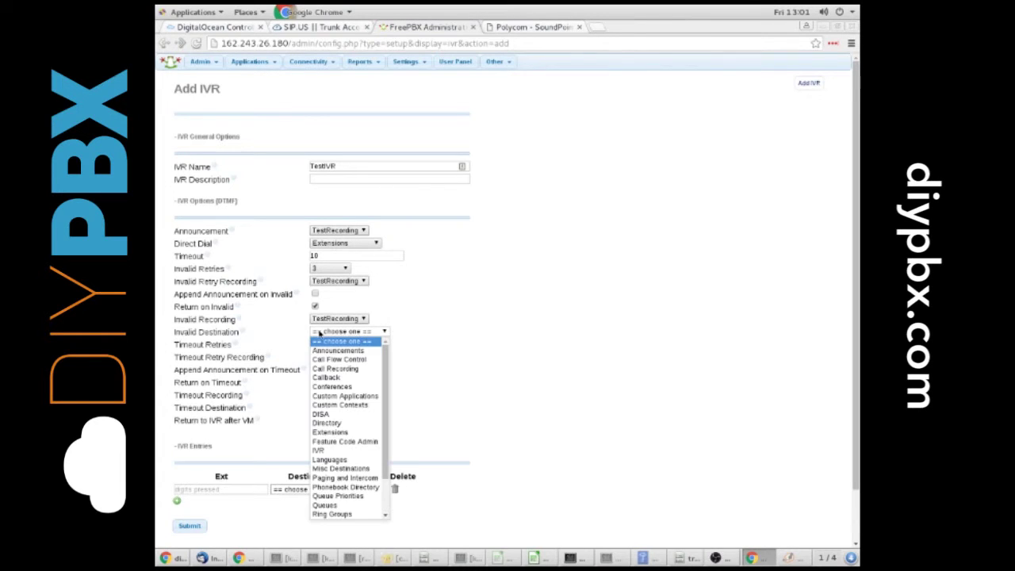
left_click(455, 307)
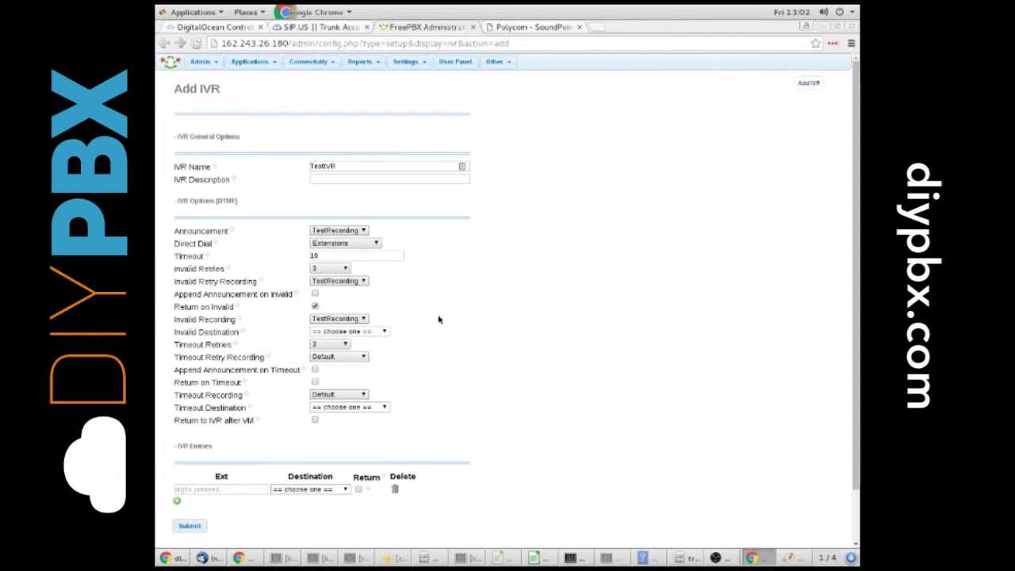
Send timed-out callers to the ring group TestRingGroup <600>.
left_click(324, 408)
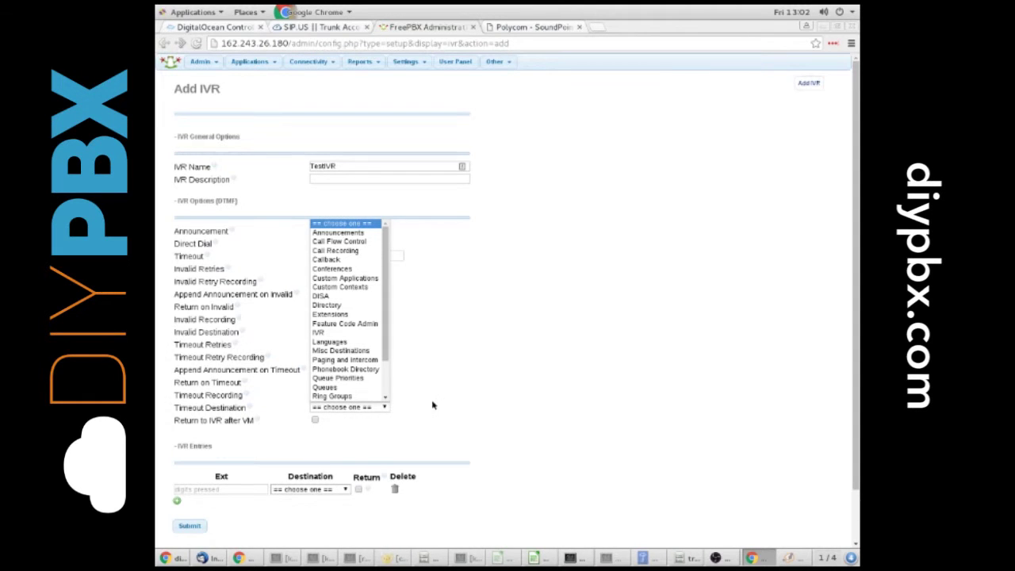
left_click(349, 395)
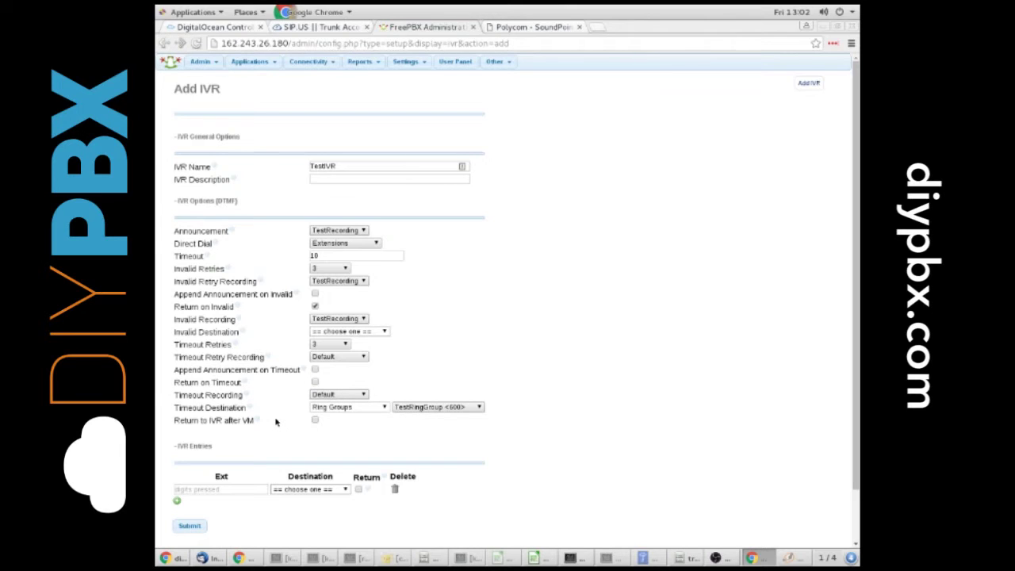
scroll(233, 499, "down", 1)
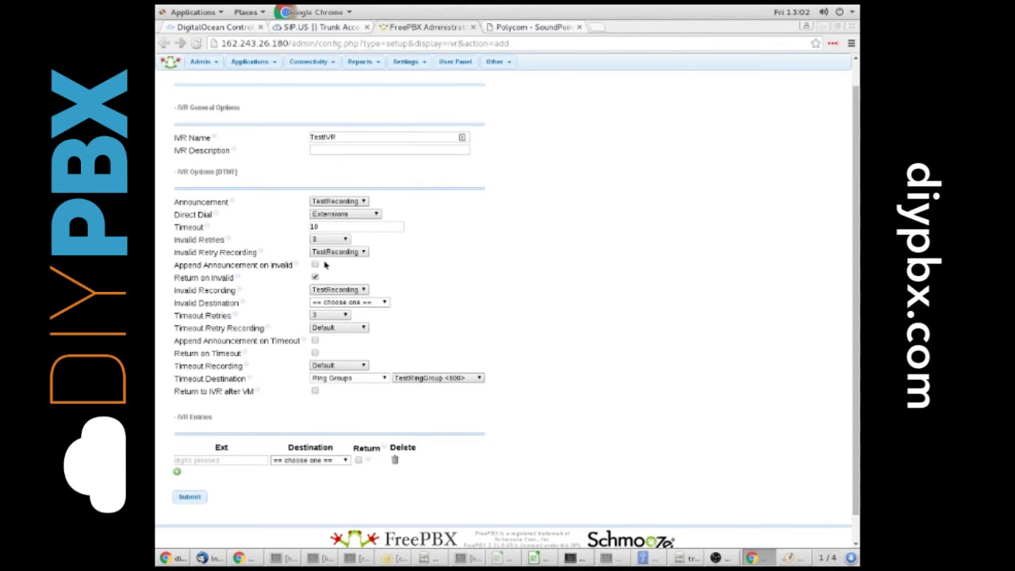
left_click_drag(324, 227, 301, 227)
Route IVR key 1 to Voicemail <100> TestPhone (busy).
mouse_move(207, 227)
left_click(236, 456)
type("1")
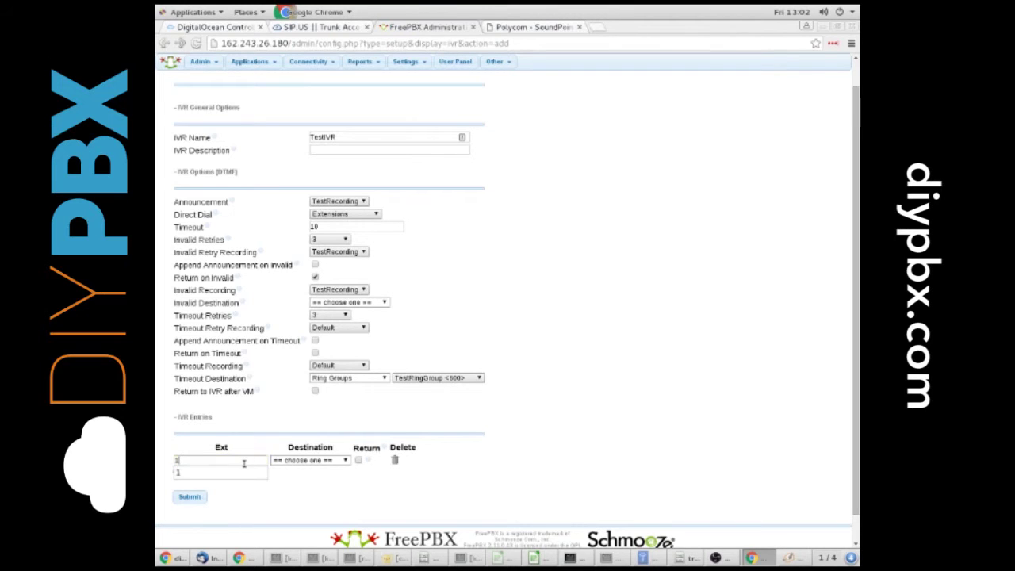
left_click(316, 461)
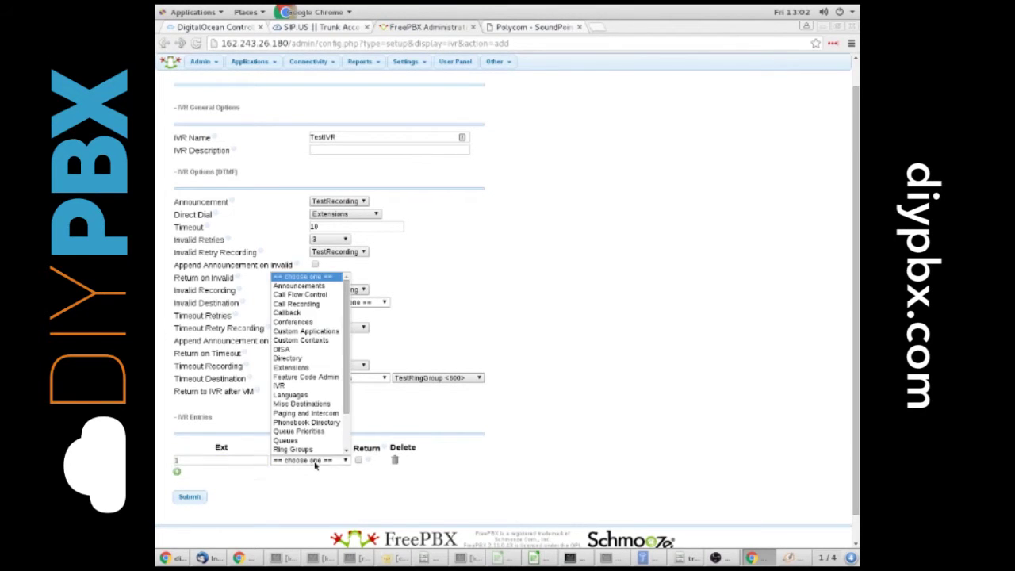
left_click(304, 412)
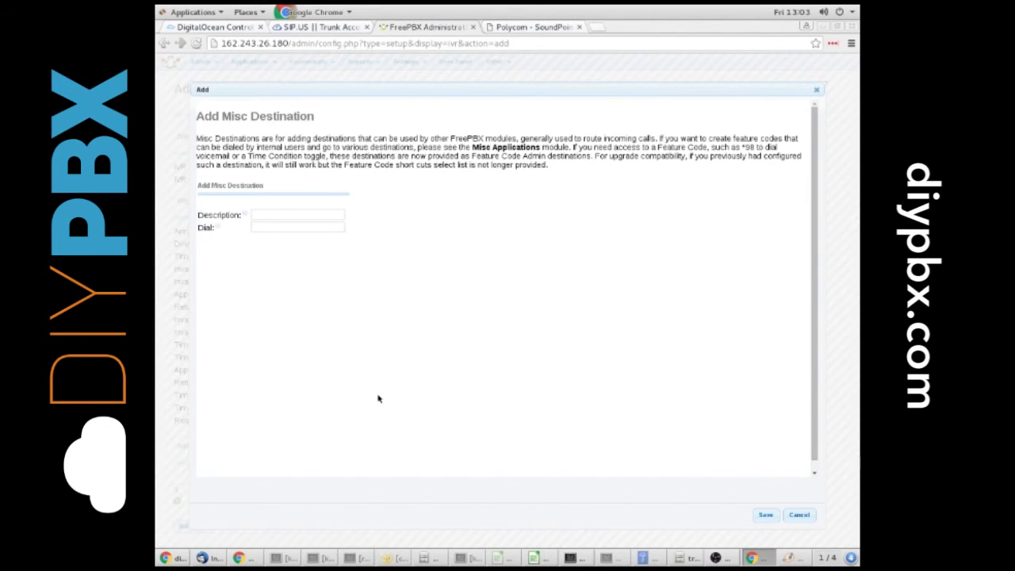
left_click(797, 514)
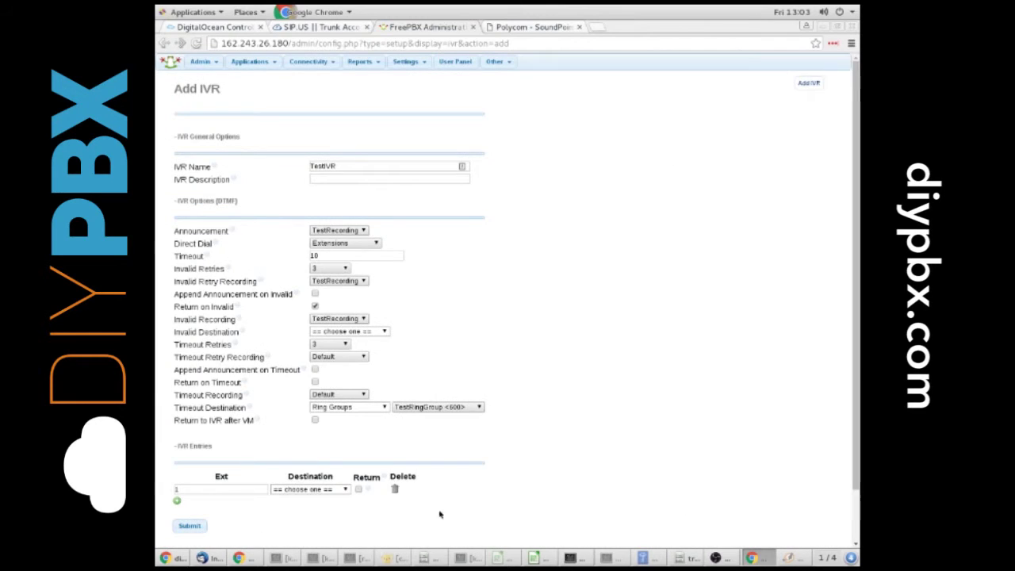
left_click(301, 489)
scroll(307, 444, "down", 2)
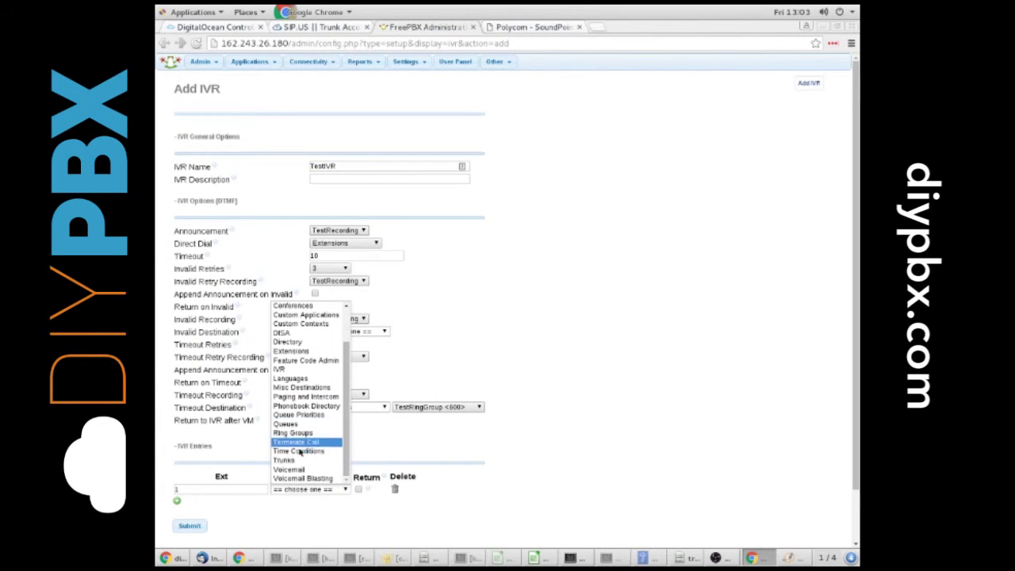
left_click(290, 473)
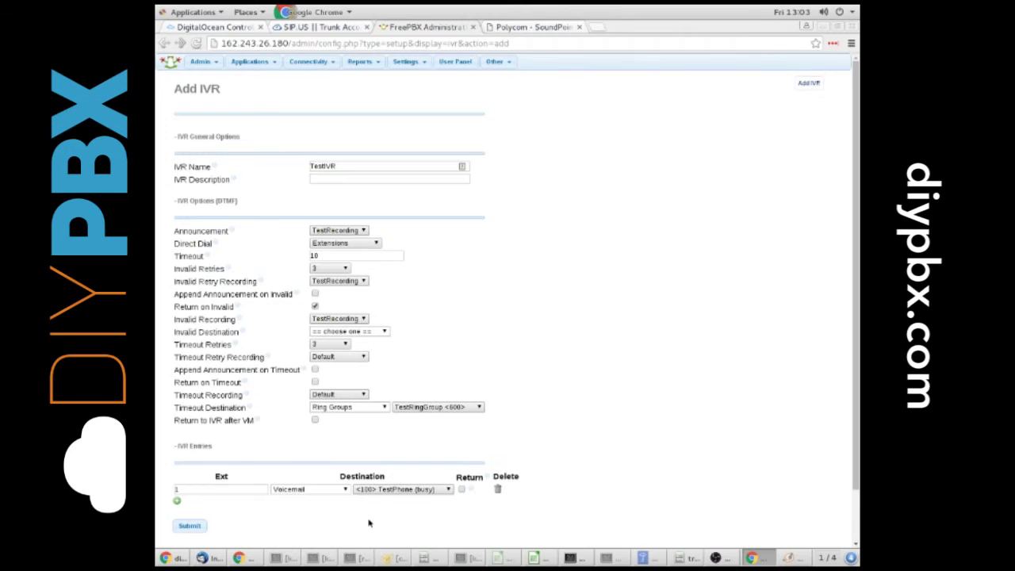
Add a second entry sending key 0 to extension <100> TestPhone.
left_click(177, 500)
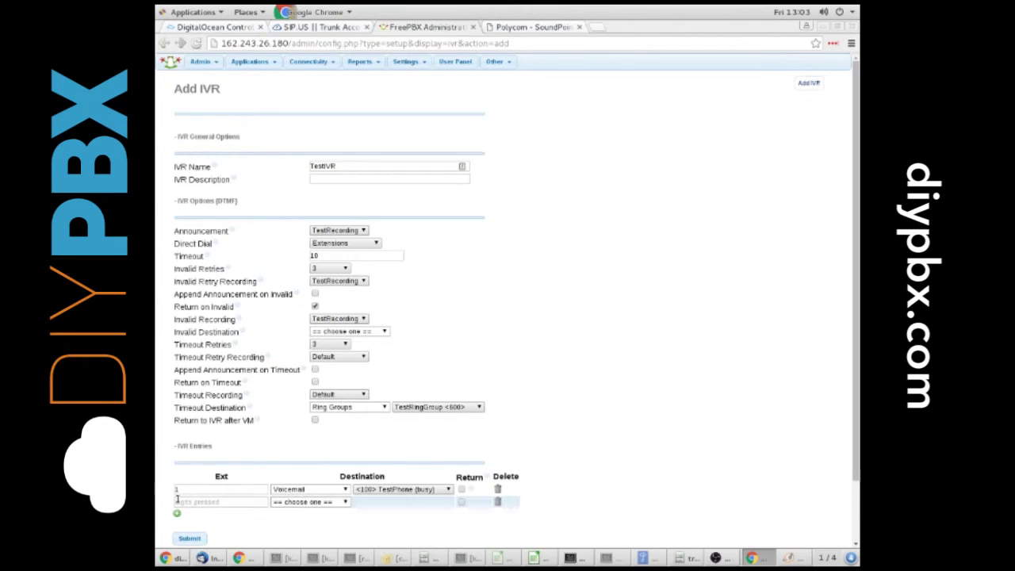
left_click(182, 501)
type("0")
left_click(318, 501)
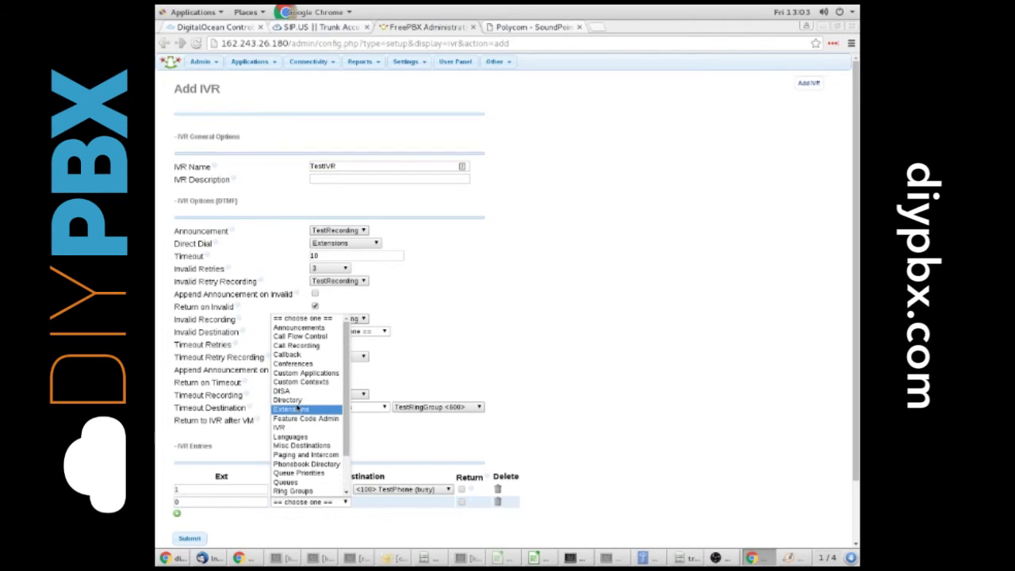
left_click(301, 413)
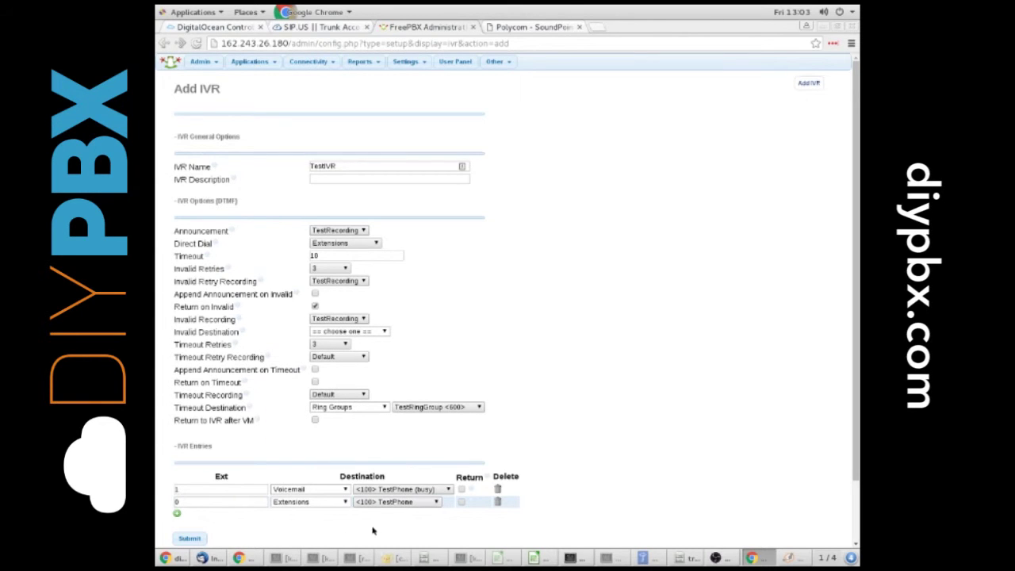
scroll(289, 528, "down", 1)
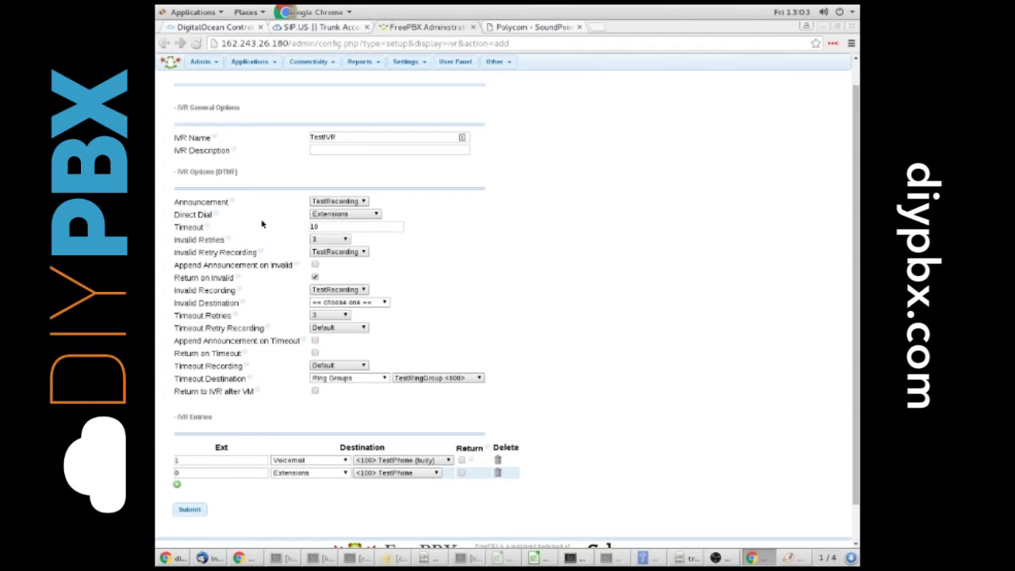
Route invalid input to Voicemail <100> TestPhone (busy), then submit TestIVR and apply the config.
left_click(190, 509)
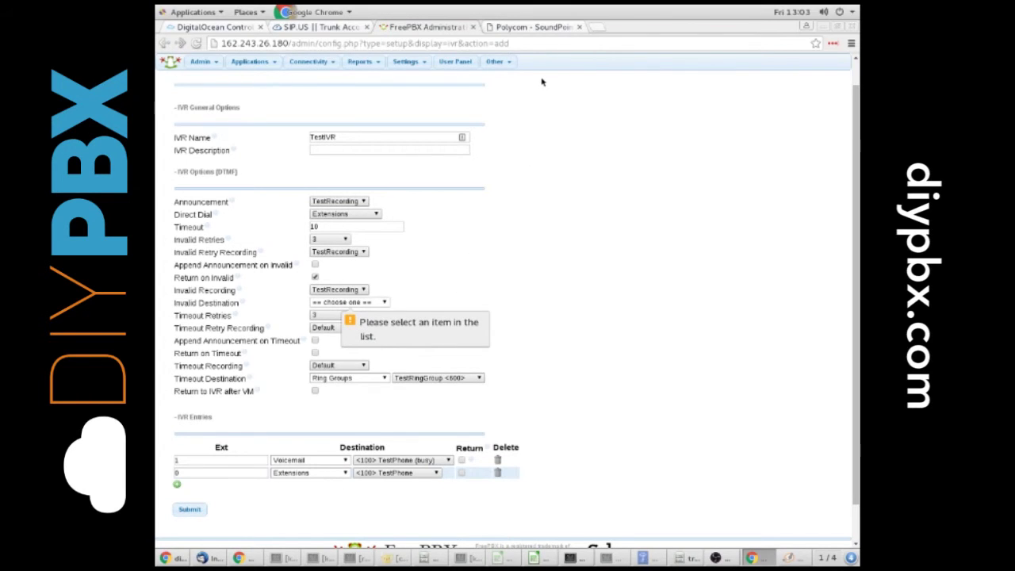
left_click(336, 305)
key("Escape")
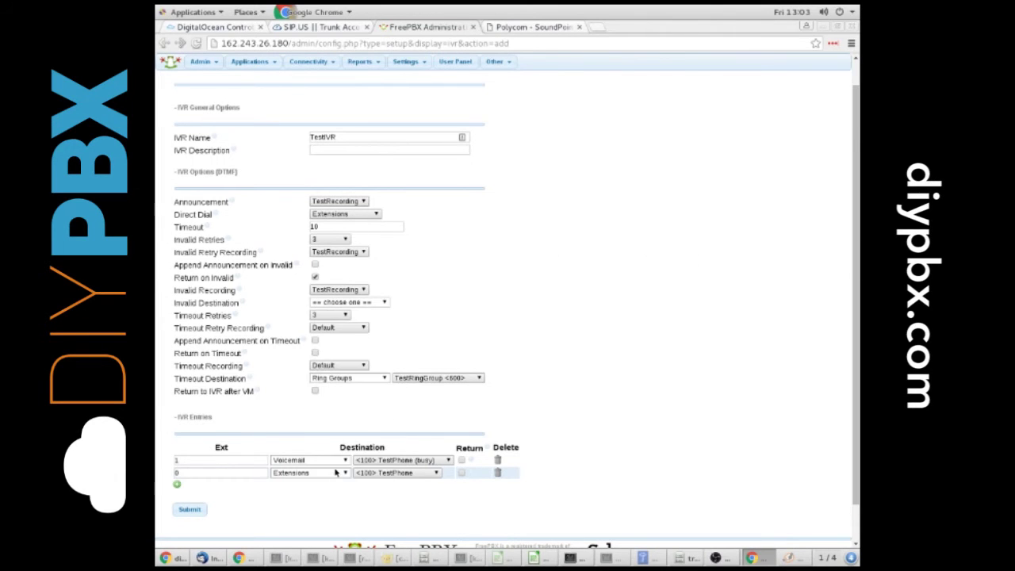
scroll(336, 473, "down", 1)
left_click(342, 273)
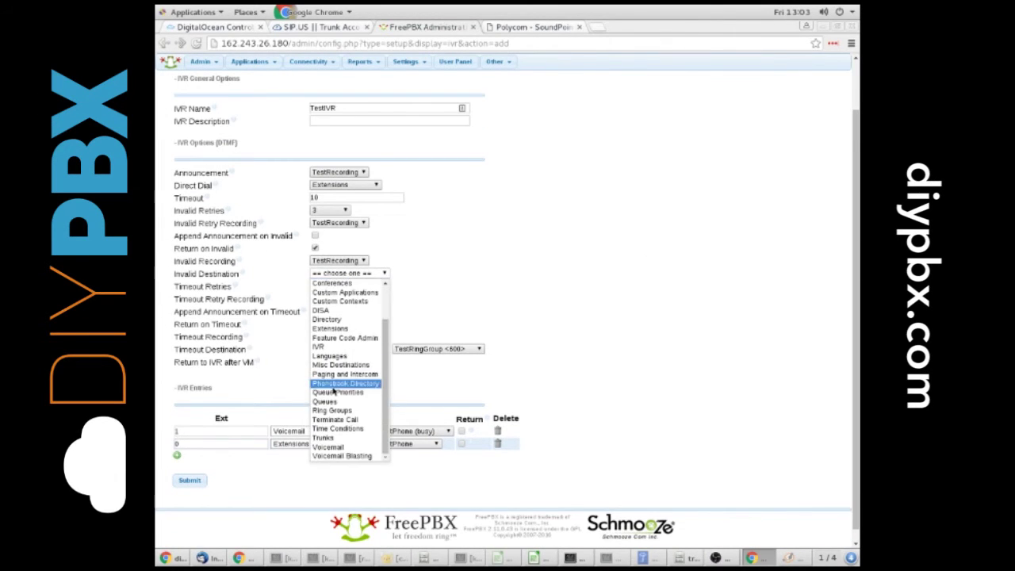
left_click(327, 446)
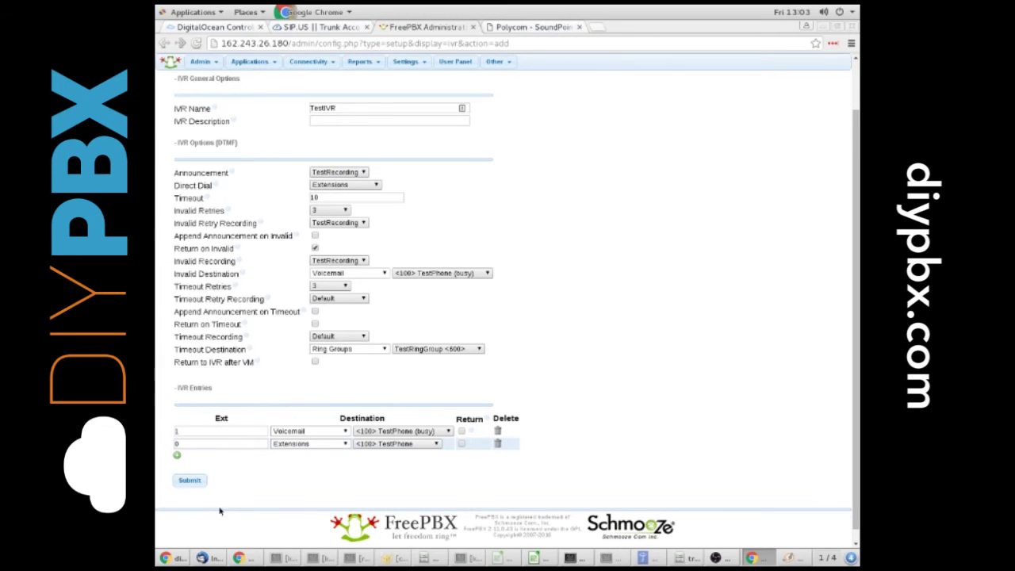
left_click(181, 482)
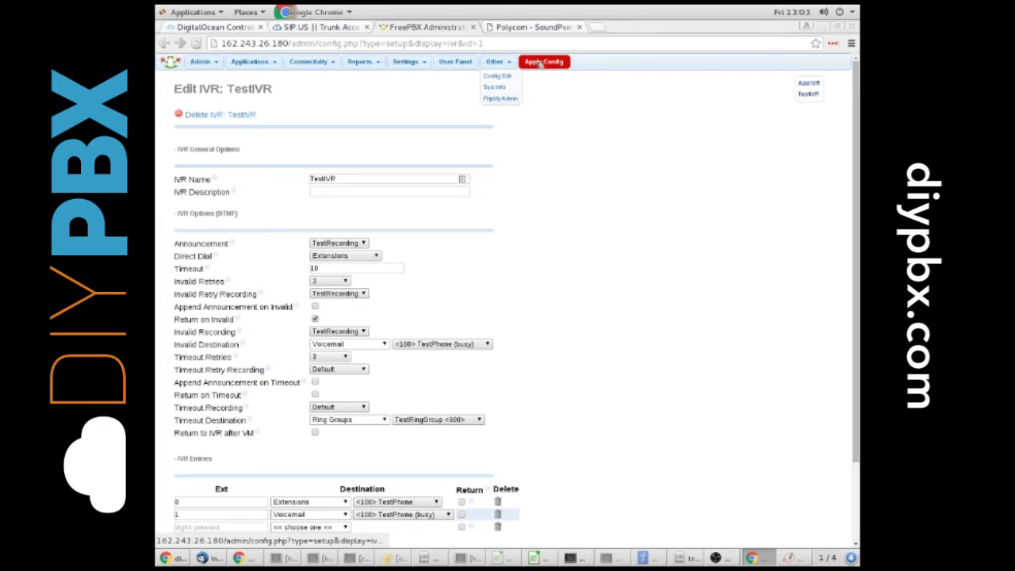
left_click(542, 63)
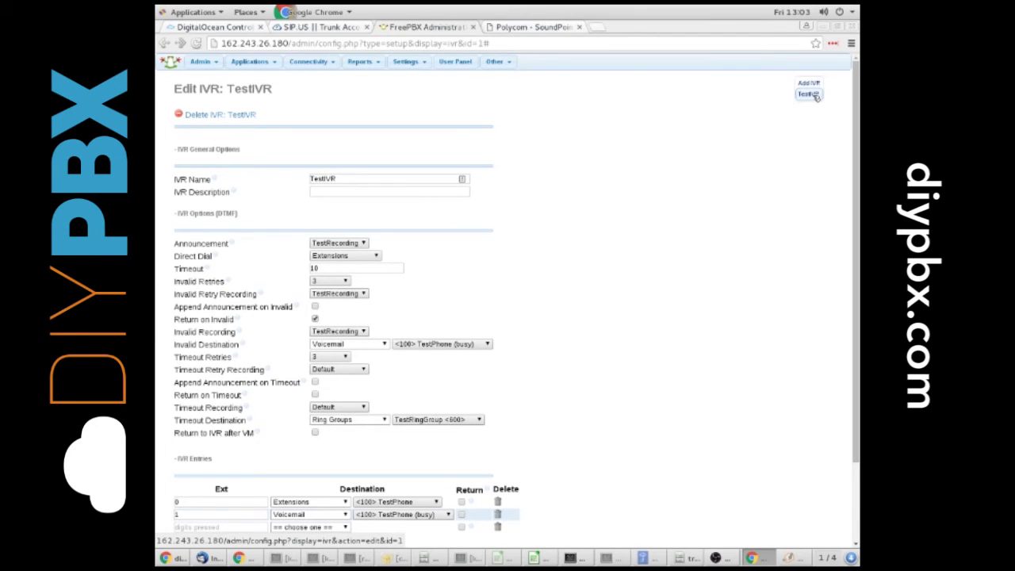
Point the TestFromSIPUS inbound route's destination to IVR TestIVR and submit it.
mouse_move(317, 63)
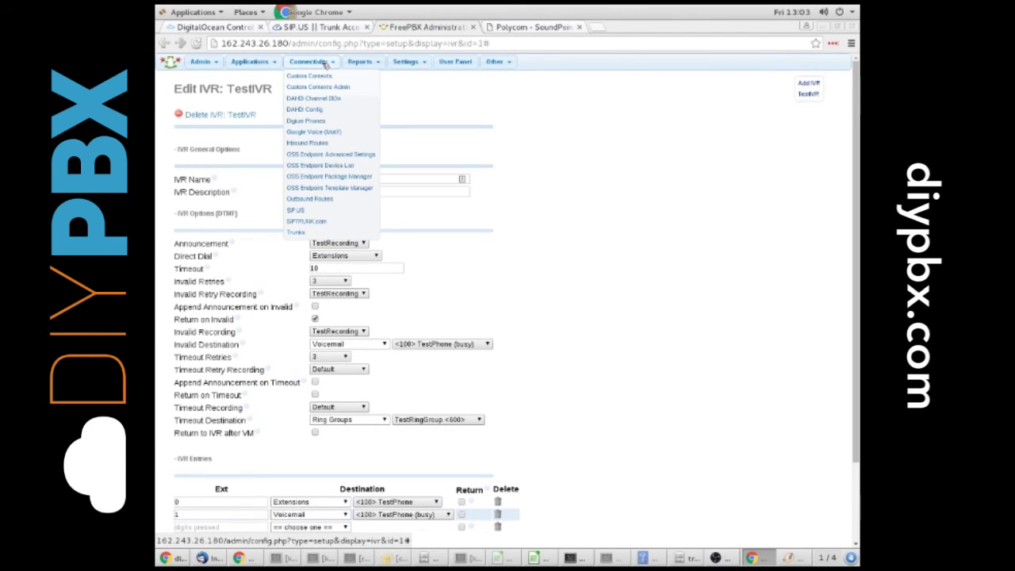
left_click(321, 142)
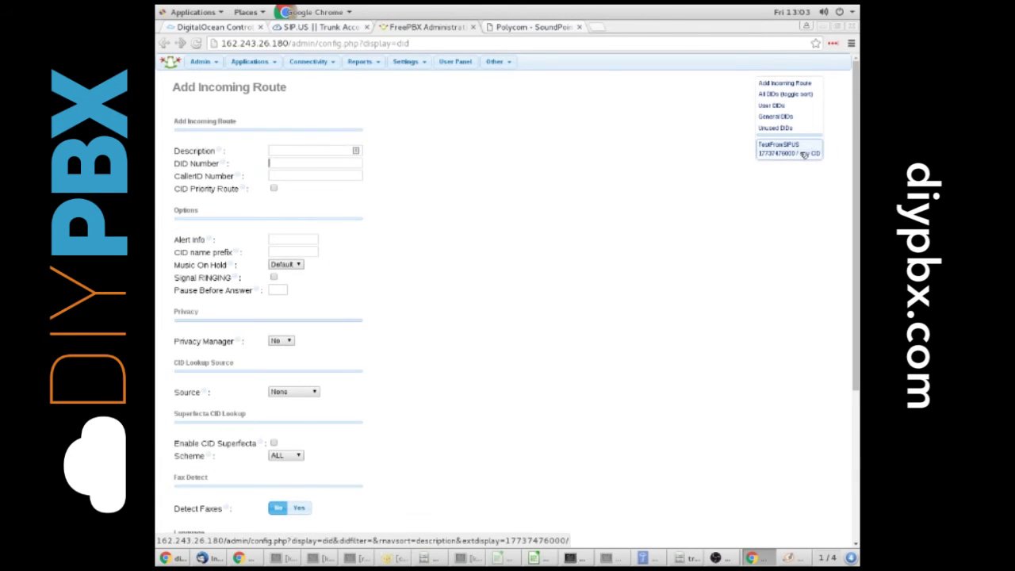
left_click(801, 152)
scroll(412, 365, "down", 5)
scroll(412, 364, "down", 1)
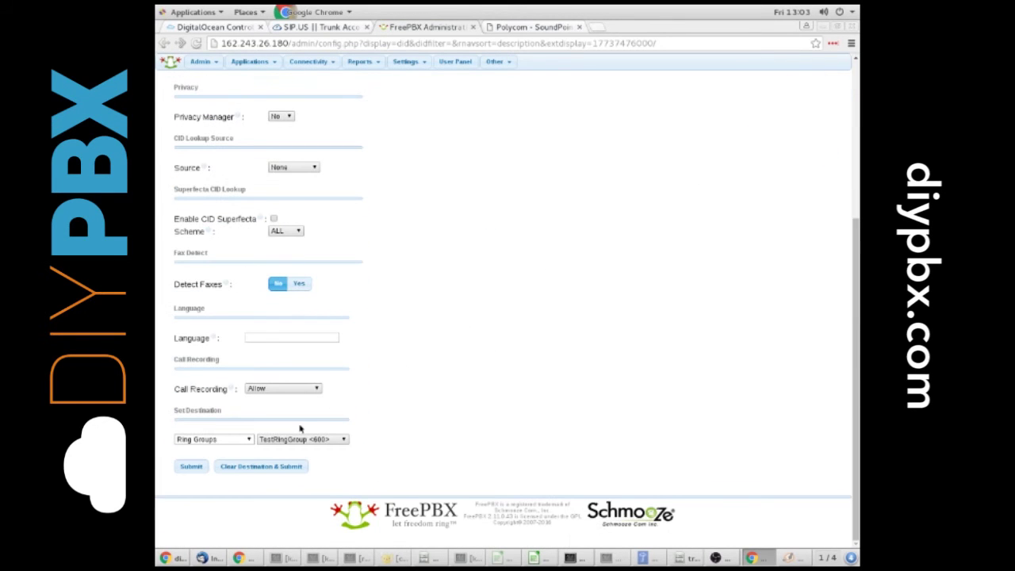
left_click(216, 441)
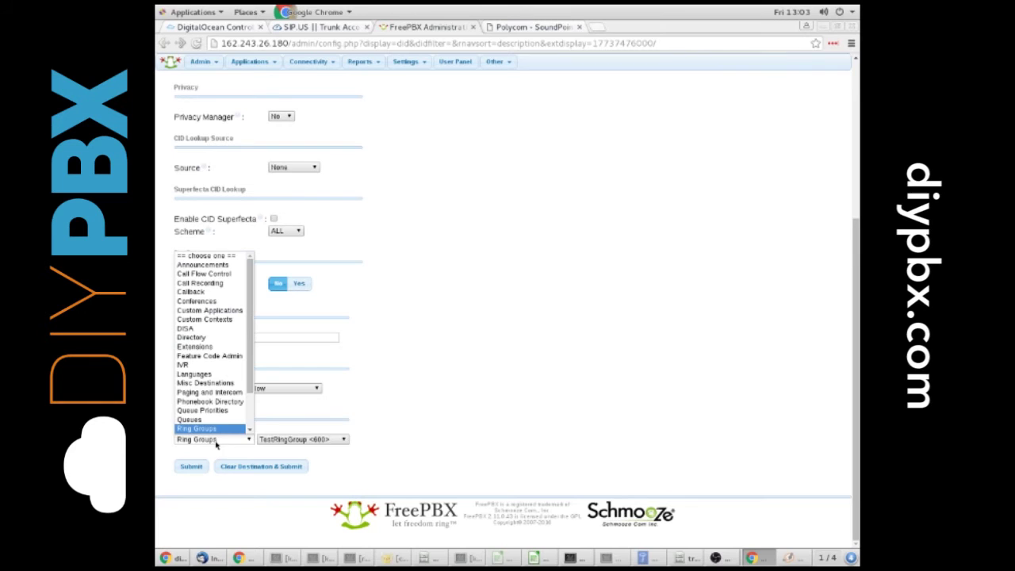
left_click(210, 361)
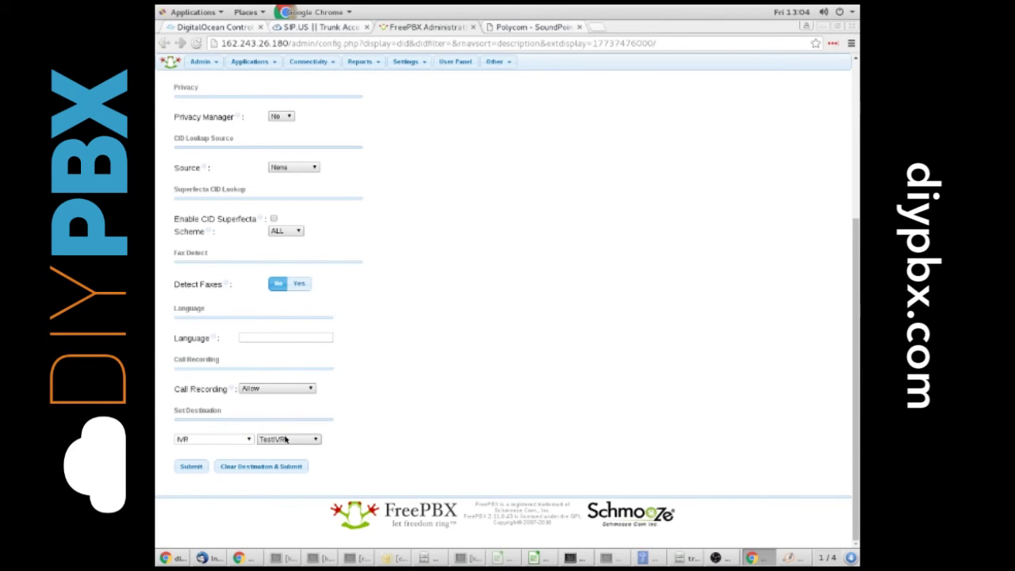
left_click(199, 467)
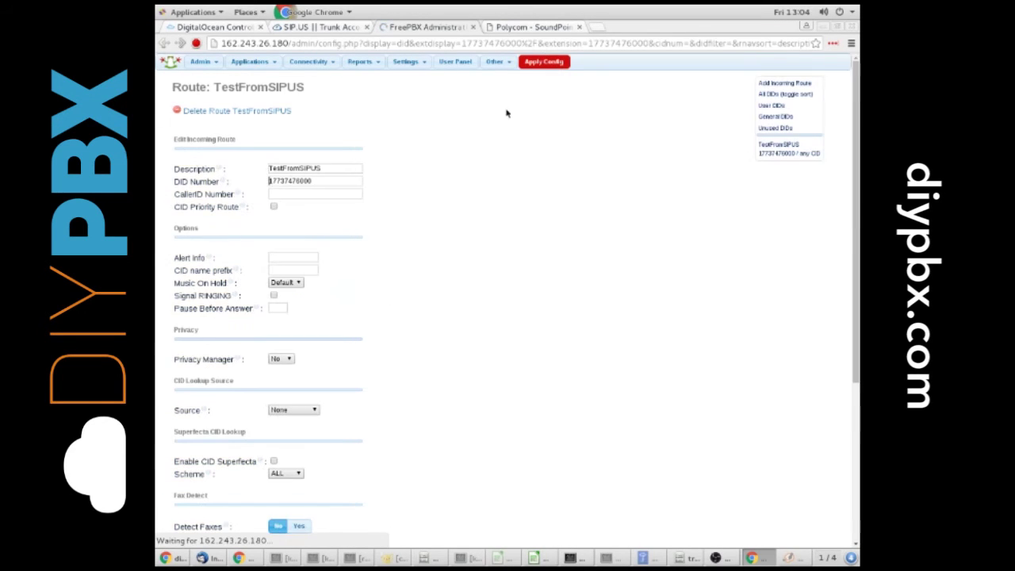
Apply Config to reload FreePBX with the TestFromSIPUS route change.
left_click(547, 64)
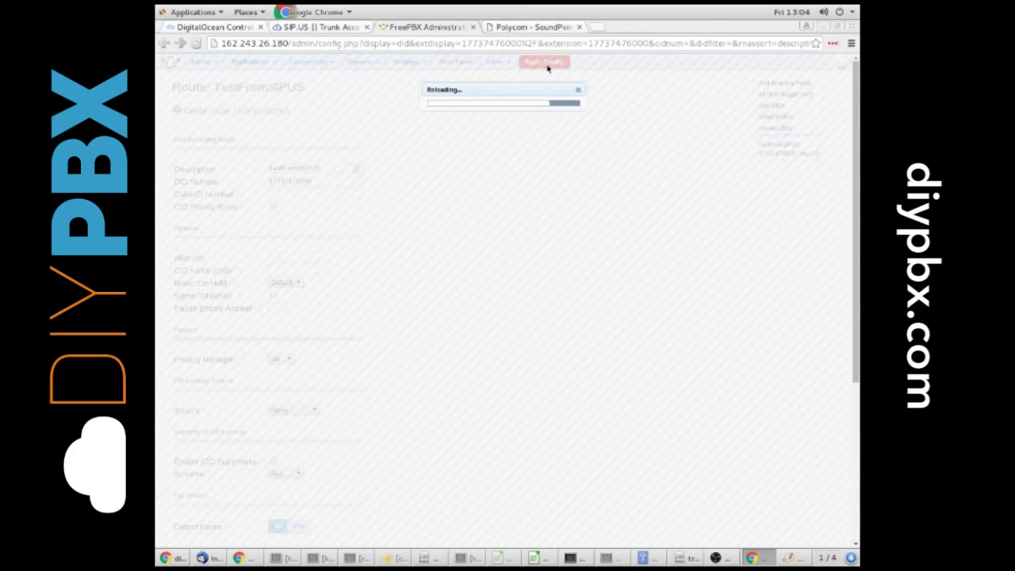